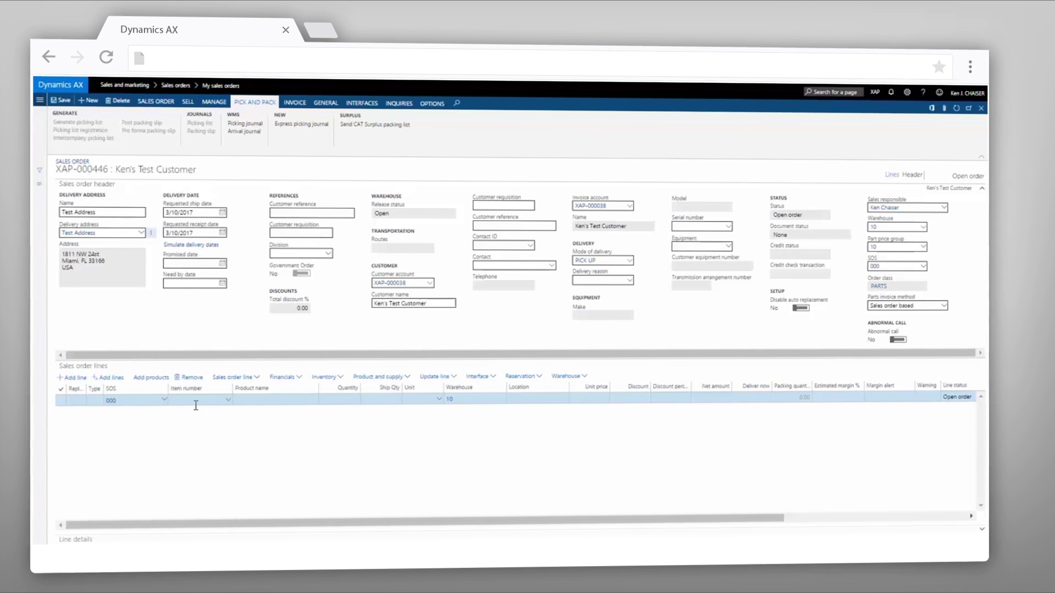
# Step: Add item 1P2299 and accept its replacement 1R0750 Filter at quantity 1.00
pyautogui.click(190, 399)
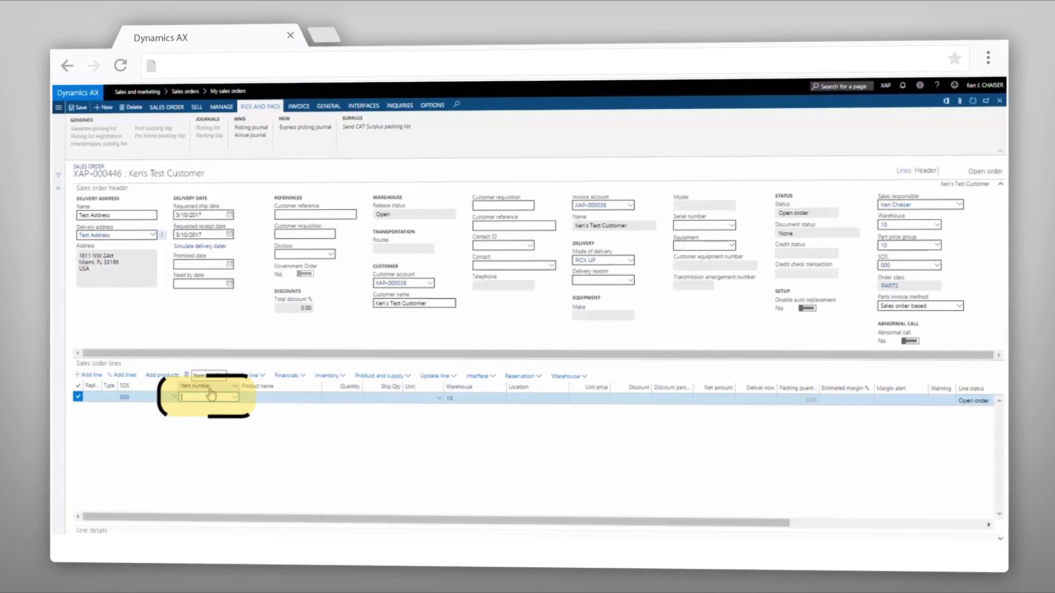
pyautogui.write('1p229')
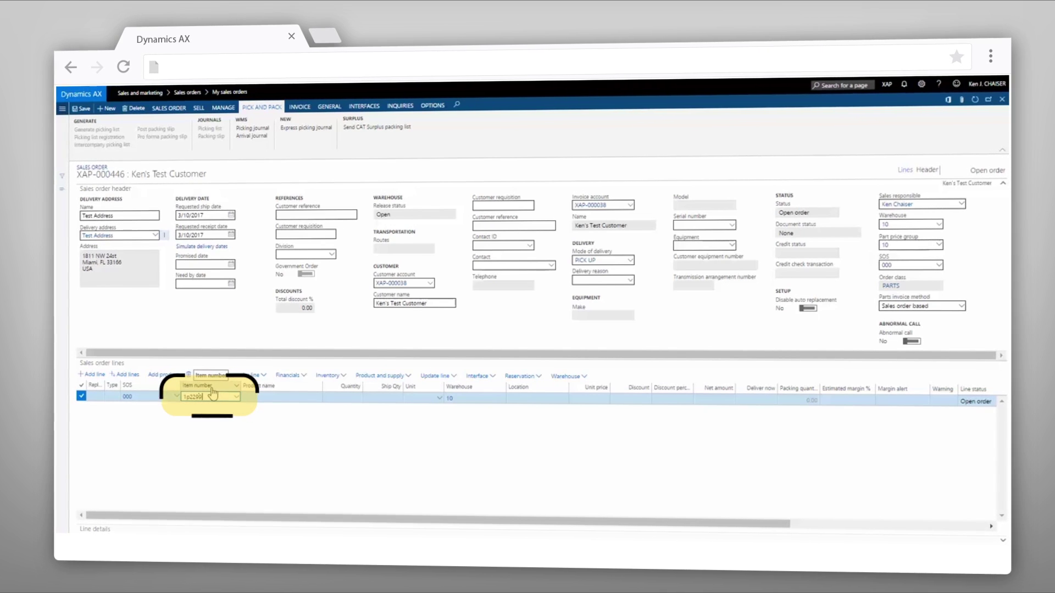
pyautogui.write('9')
pyautogui.press('Tab')
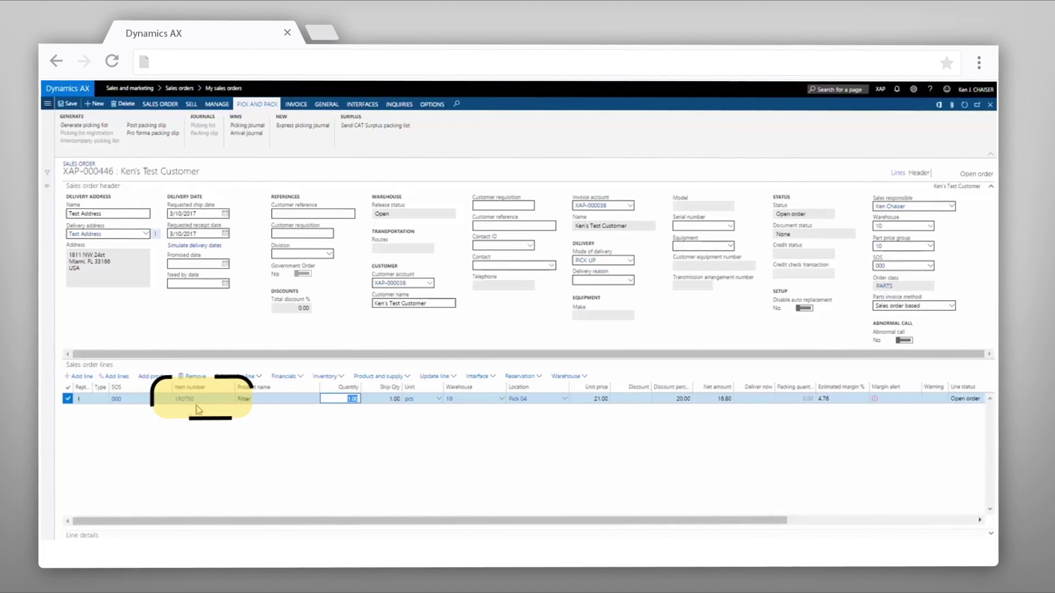
pyautogui.click(380, 400)
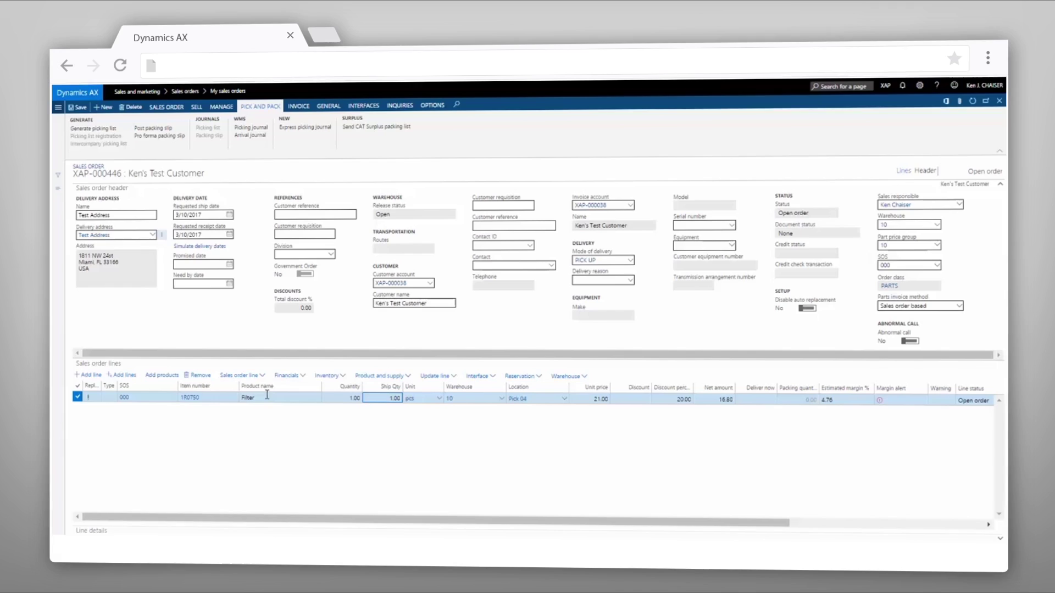
pyautogui.click(87, 533)
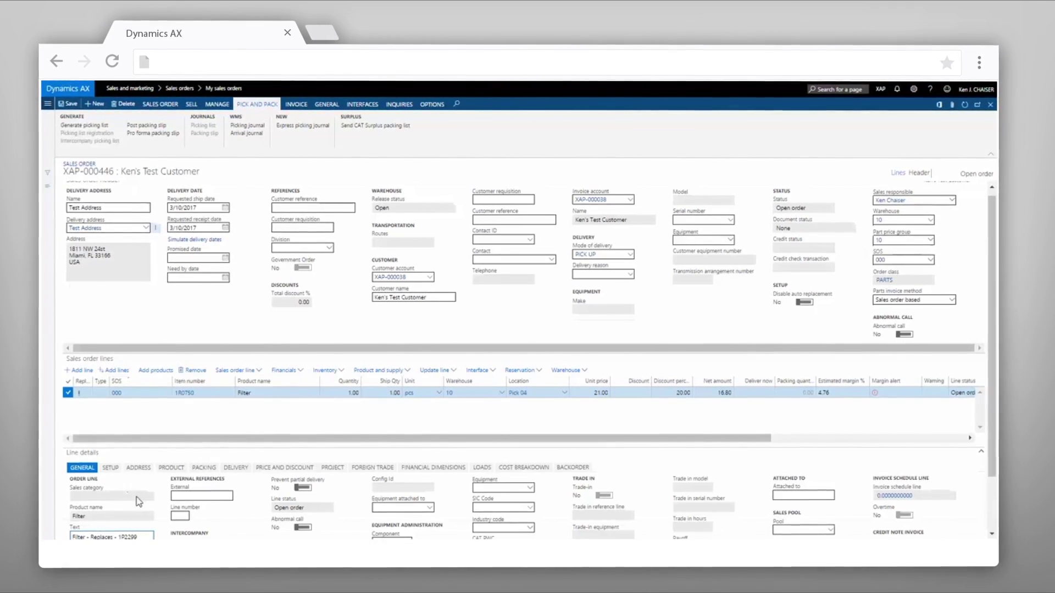
pyautogui.scroll(-2, 114, 491)
pyautogui.click(114, 491)
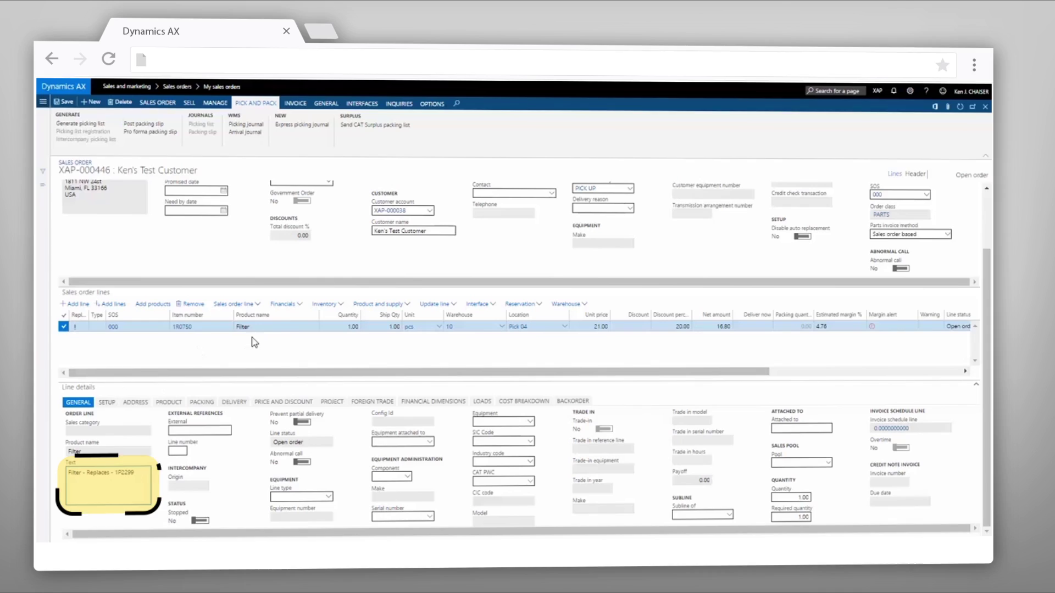
pyautogui.click(88, 387)
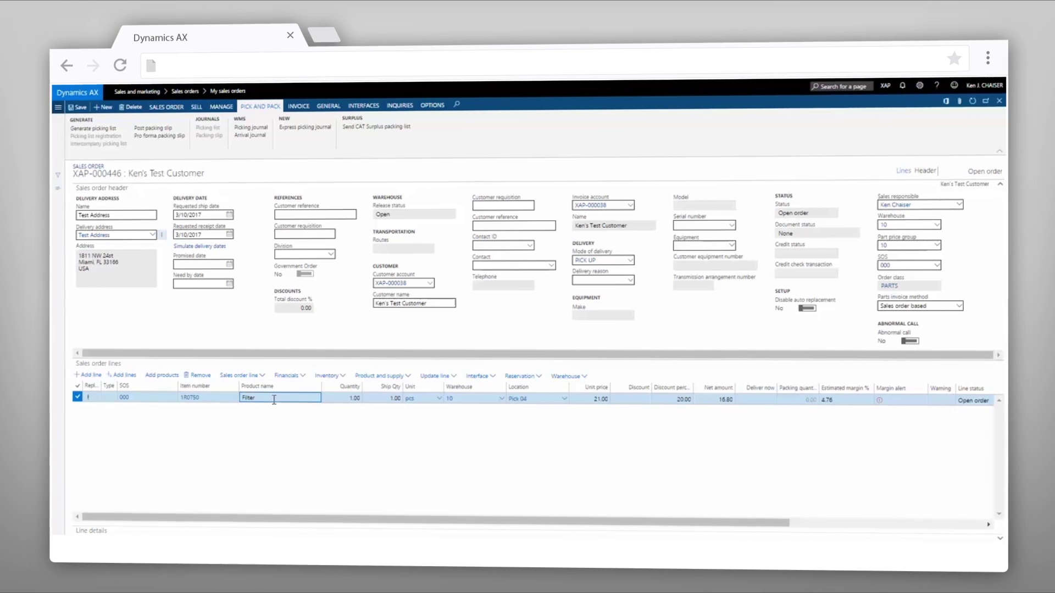
# Step: Add a new order line for item 1R0722 Filter A at quantity 1.00
pyautogui.hotkey('shift', 'Tab')
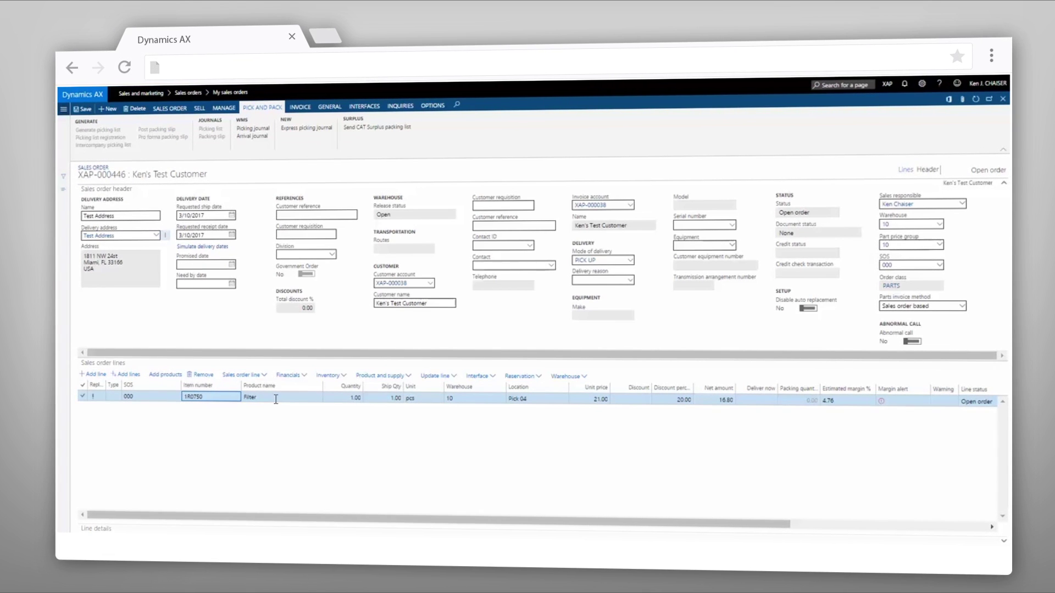
pyautogui.press('Down')
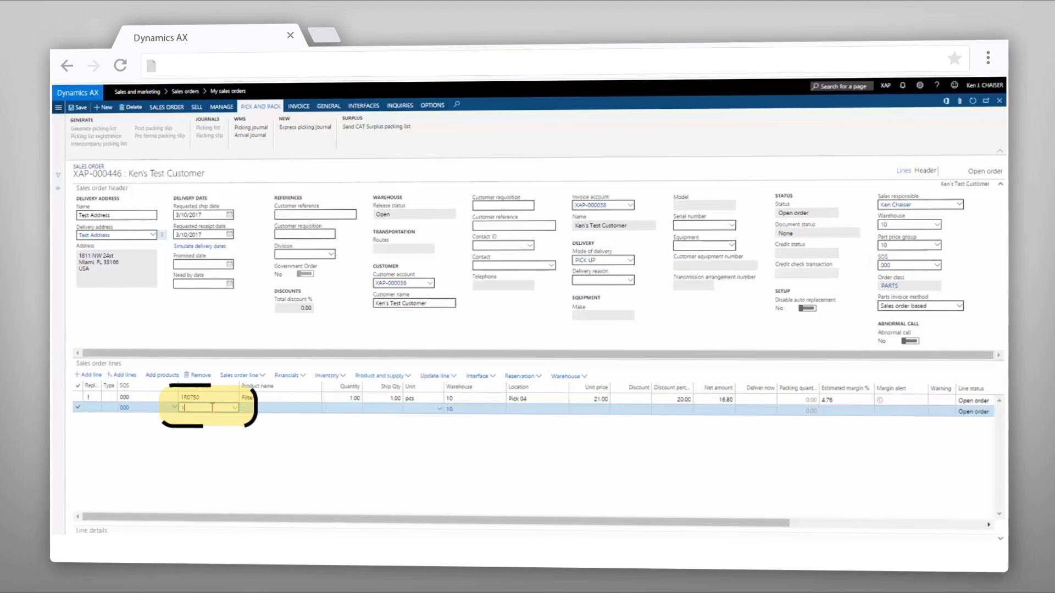
pyautogui.write('1r0722')
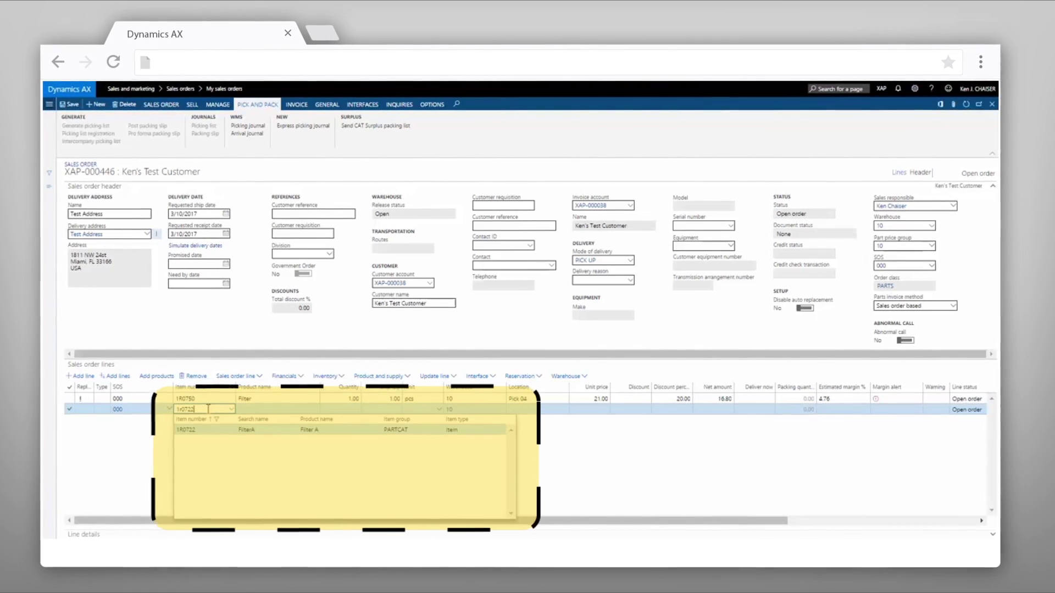
pyautogui.press('Tab')
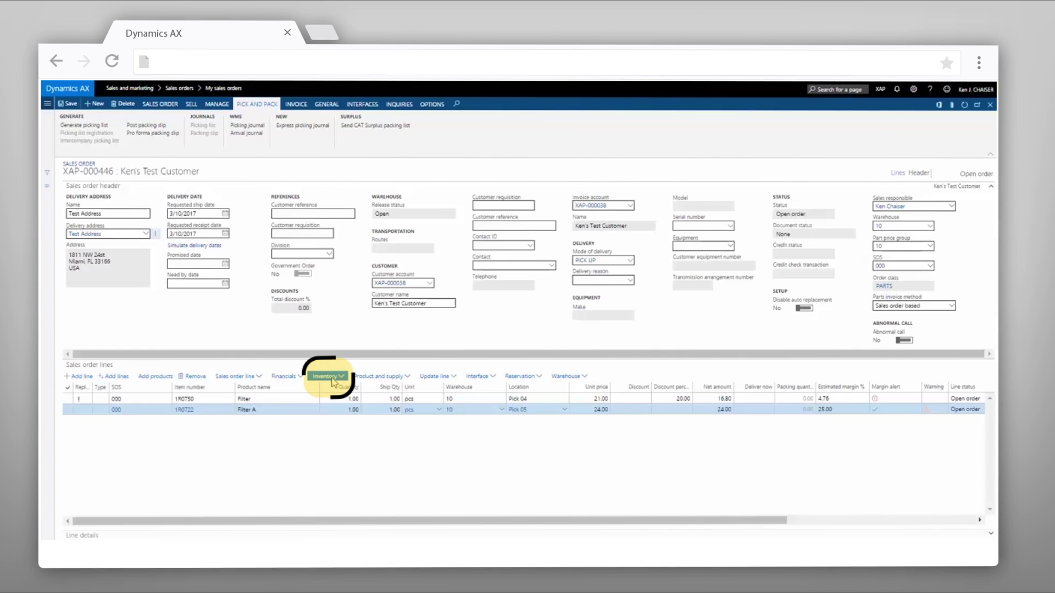
pyautogui.click(330, 377)
# Step: Transfer backward replacement 9J5461 Element at 20.00 onto the Filter A line via Item availability
pyautogui.click(339, 341)
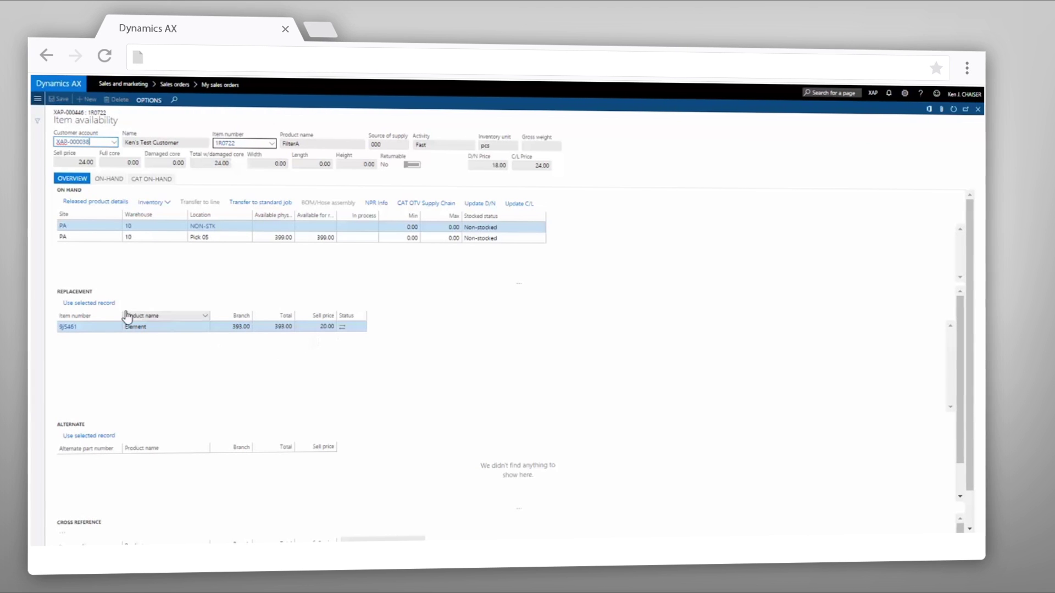
pyautogui.click(89, 305)
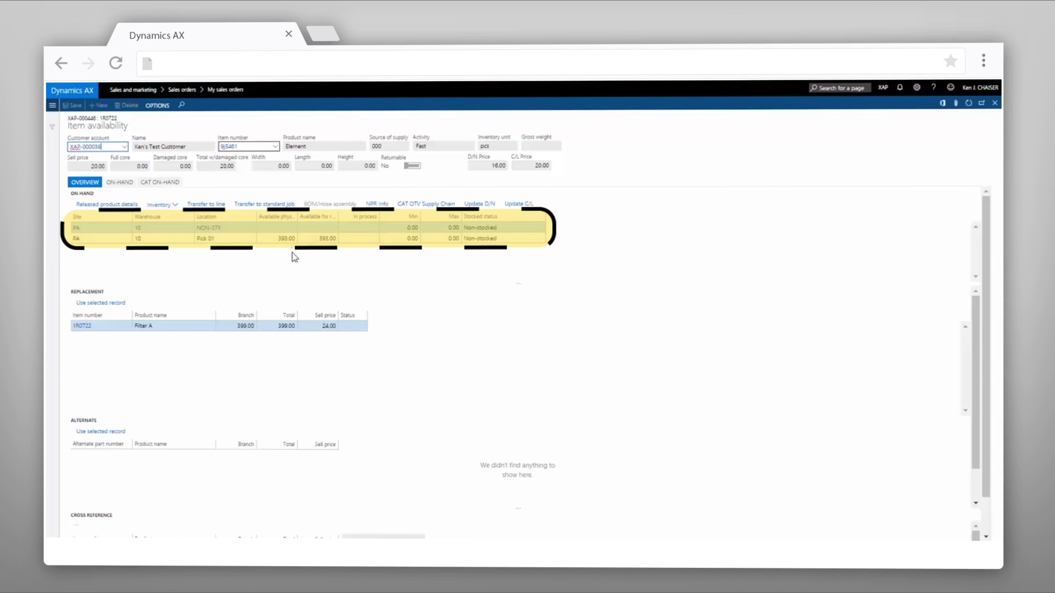
pyautogui.click(212, 208)
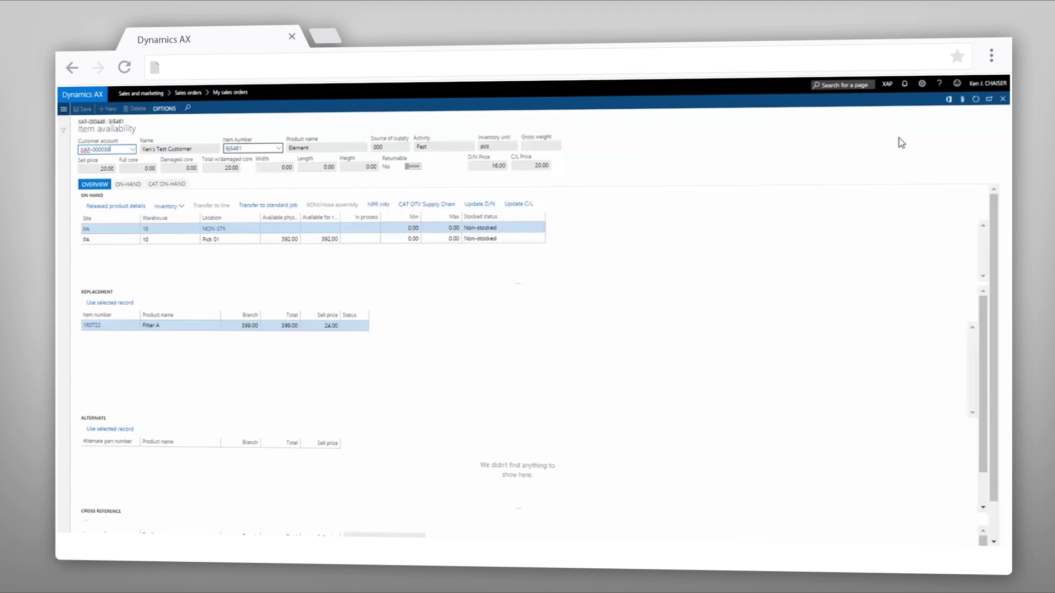
pyautogui.press('Escape')
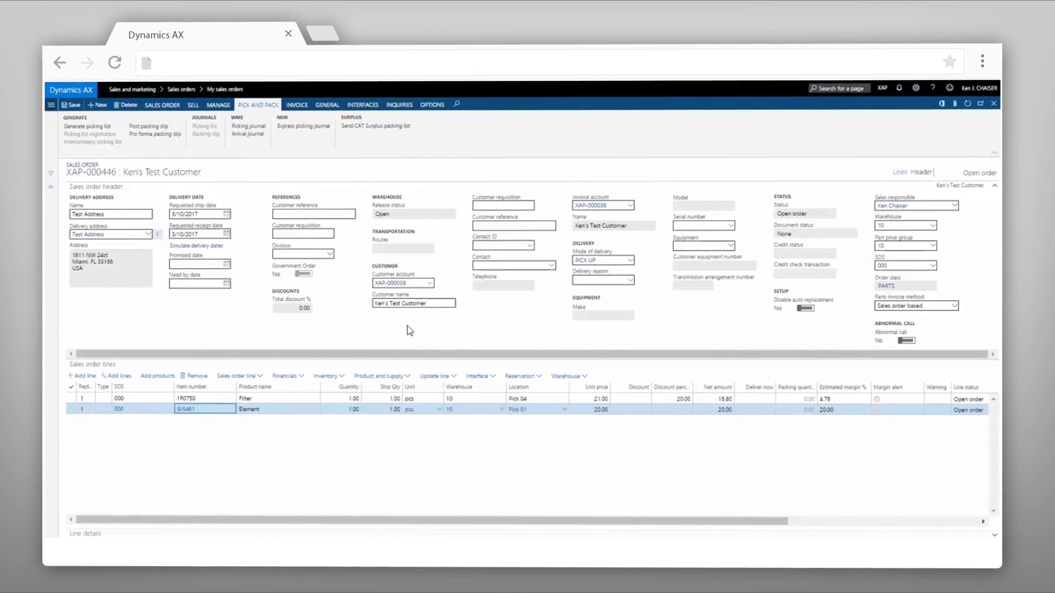
# Step: Add a third line for item 6V1995 Latch, bringing up its multiple replacement list
pyautogui.click(271, 410)
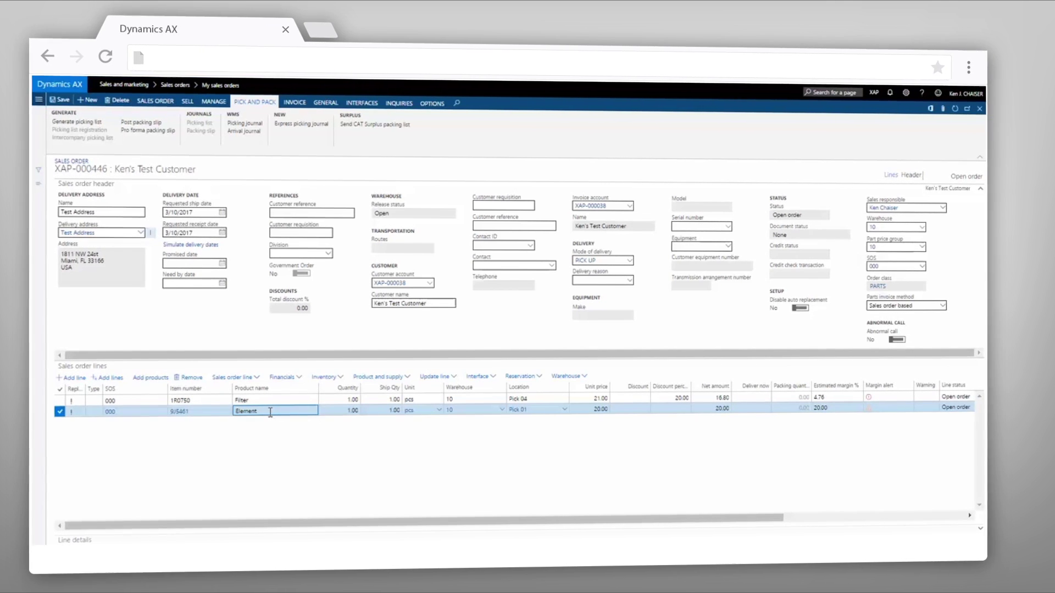
pyautogui.hotkey('shift', 'Tab')
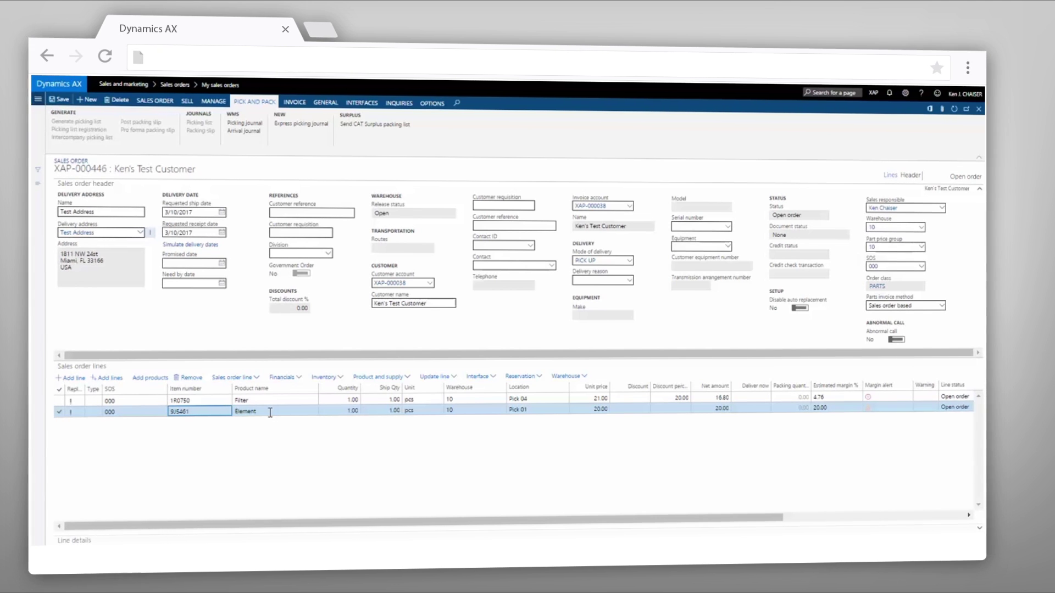
pyautogui.press('Down')
pyautogui.write('6')
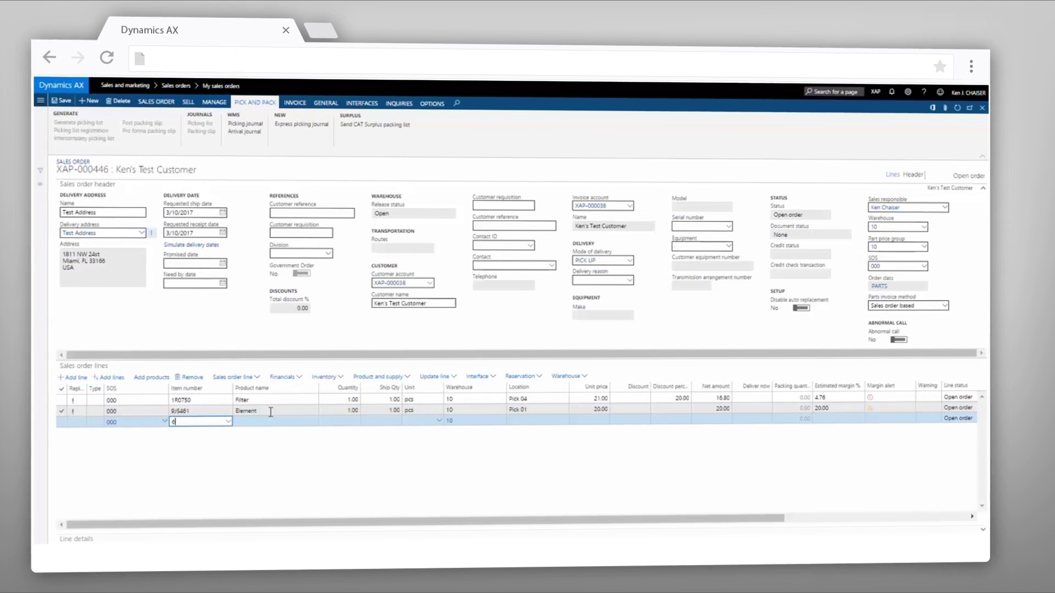
pyautogui.write('v1999')
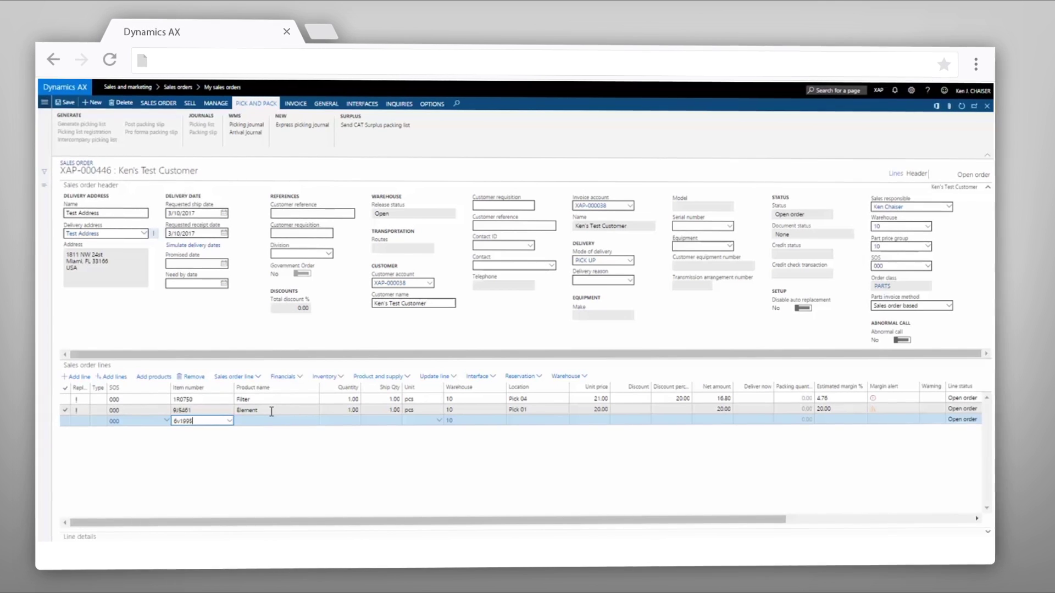
pyautogui.press('Tab')
pyautogui.press('Tab')
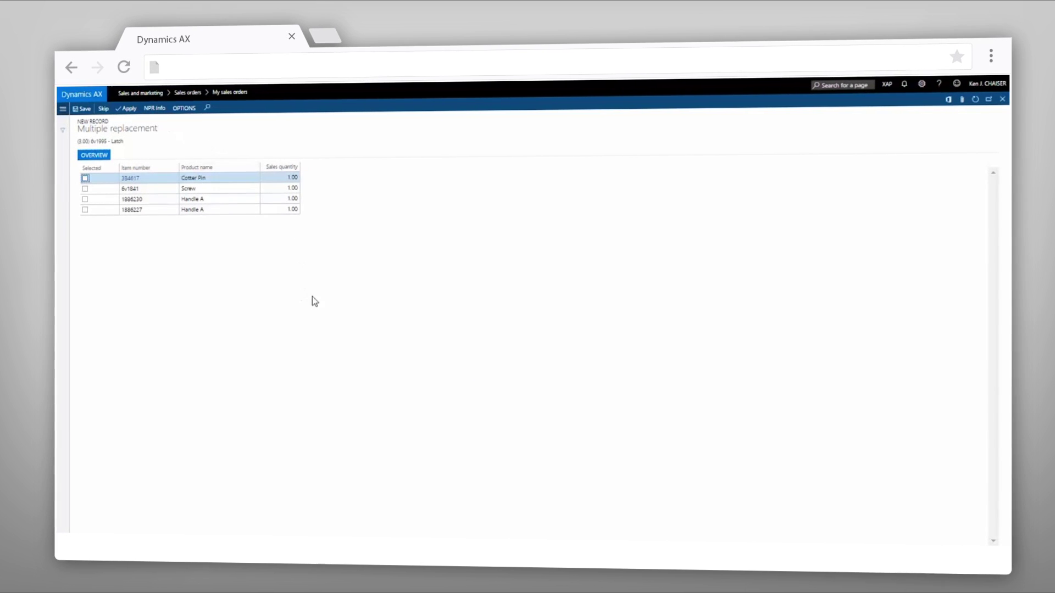
# Step: Select Cotter Pin 384617, Screw 6V1841 and Handle A 1886230 as the Latch's replacement items
pyautogui.click(85, 188)
pyautogui.click(85, 198)
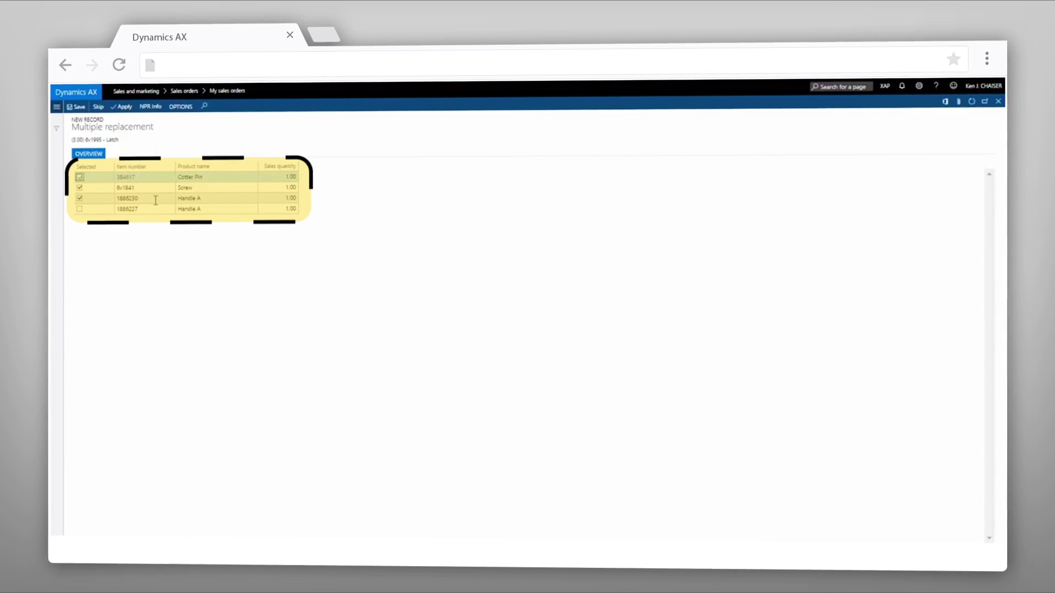
pyautogui.moveTo(159, 200)
pyautogui.click(78, 209)
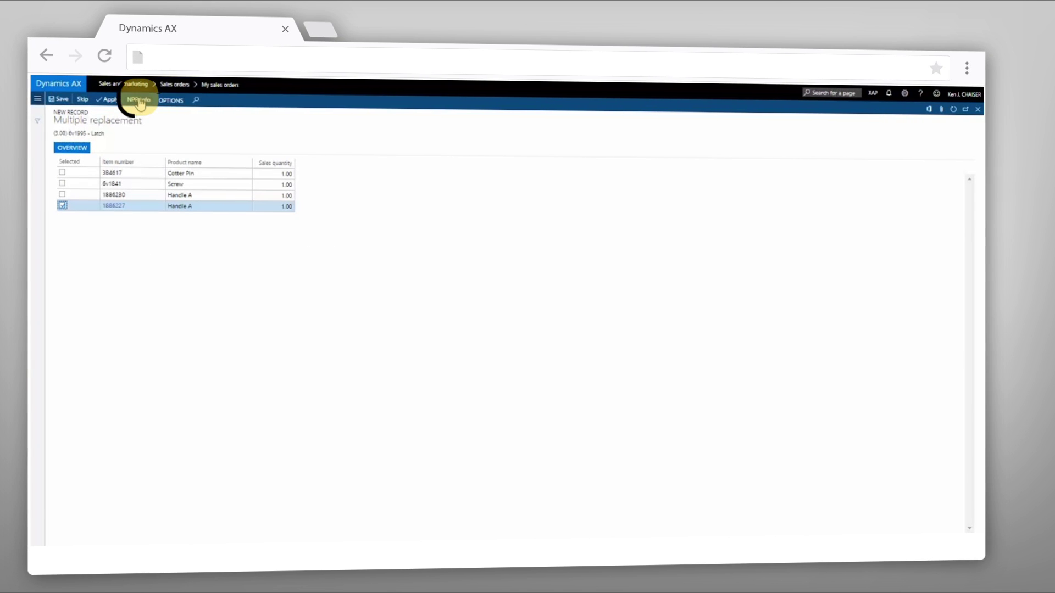
pyautogui.click(63, 173)
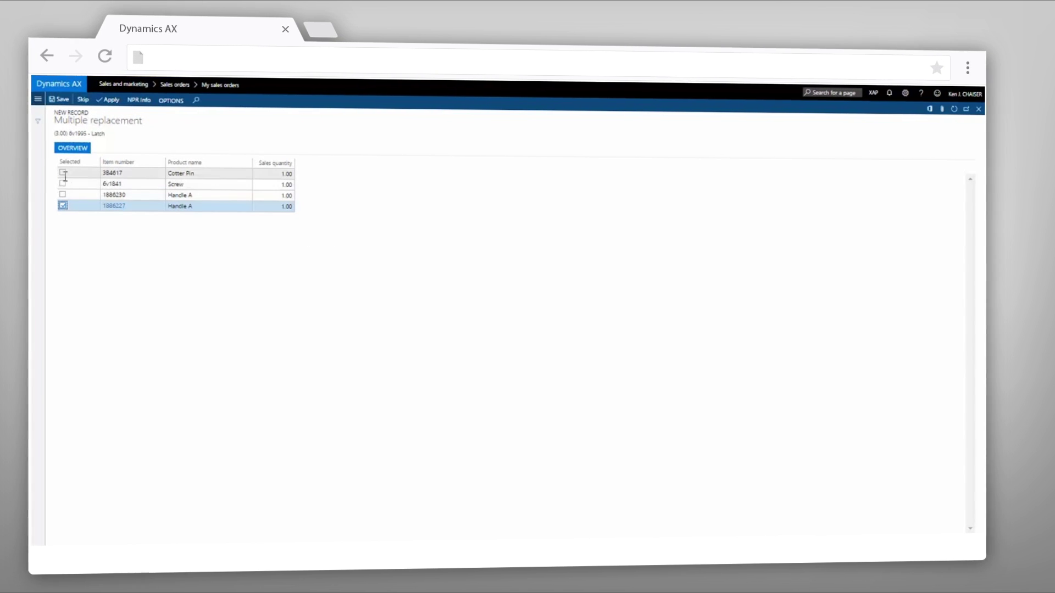
pyautogui.click(63, 173)
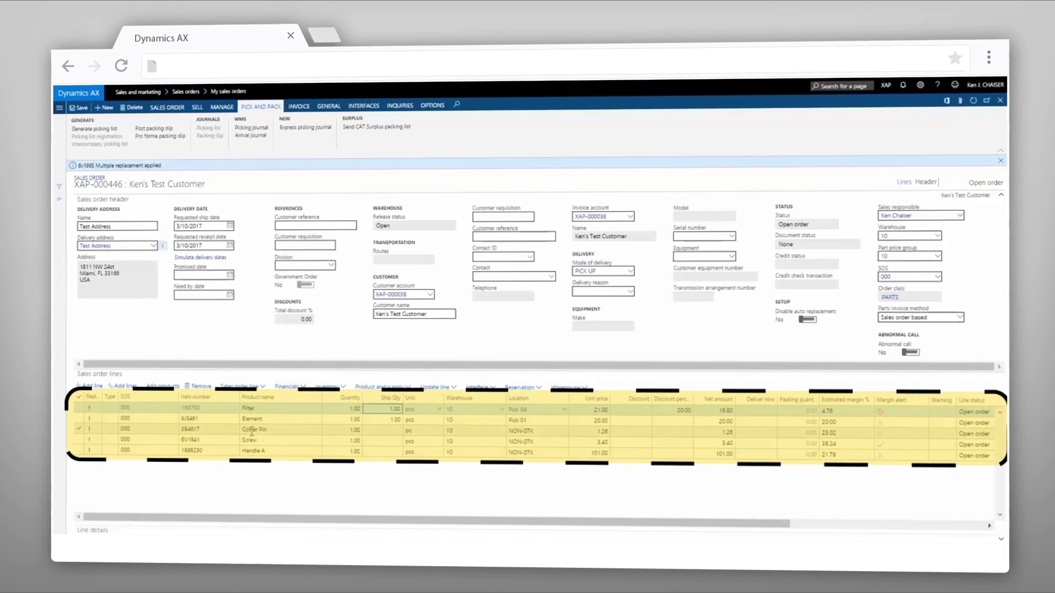
pyautogui.click(252, 450)
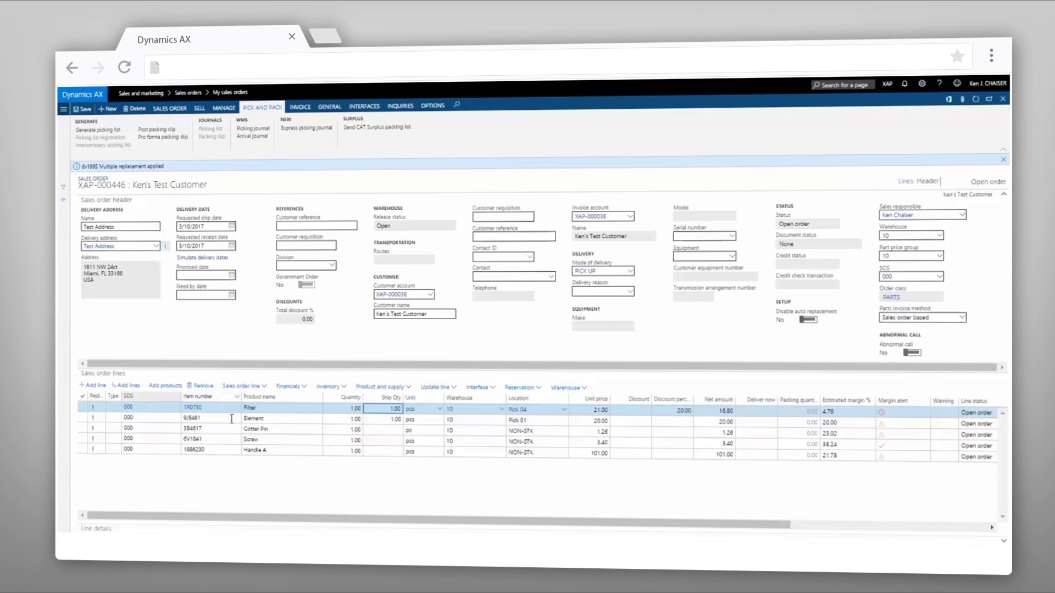
pyautogui.click(227, 421)
pyautogui.click(229, 429)
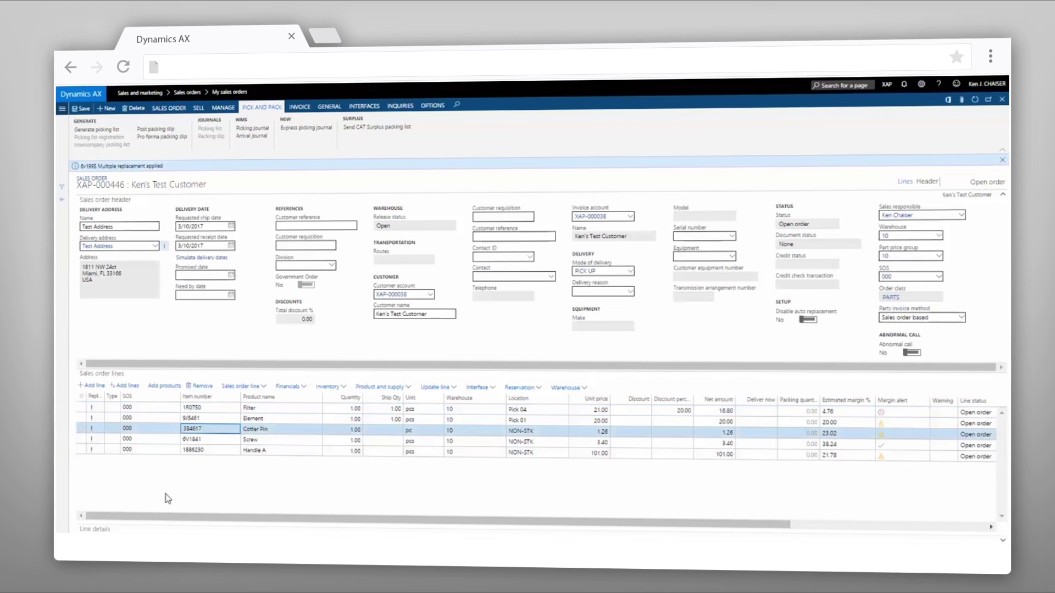
pyautogui.click(108, 529)
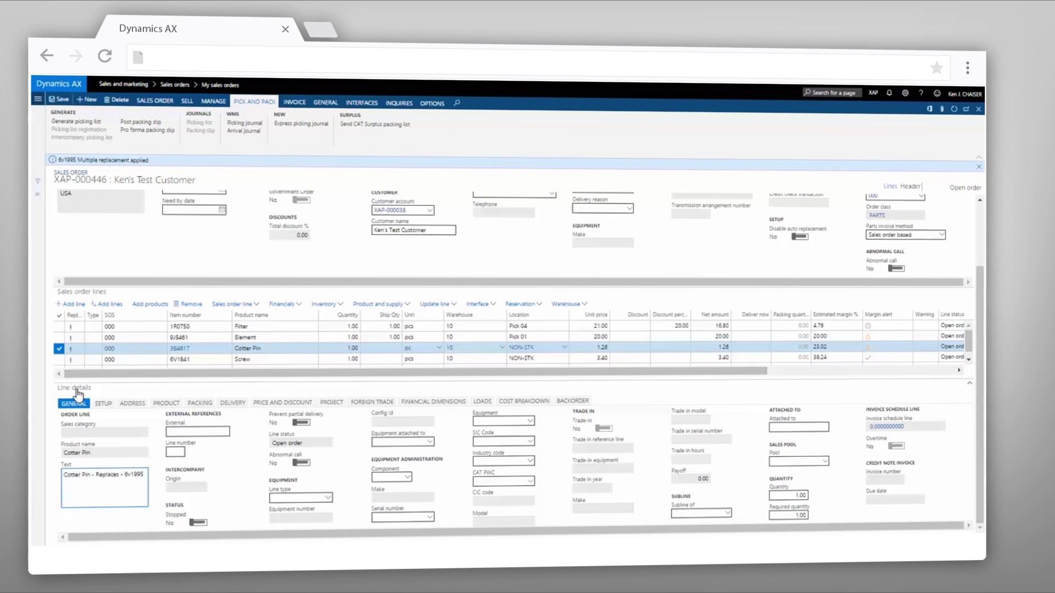
pyautogui.click(104, 391)
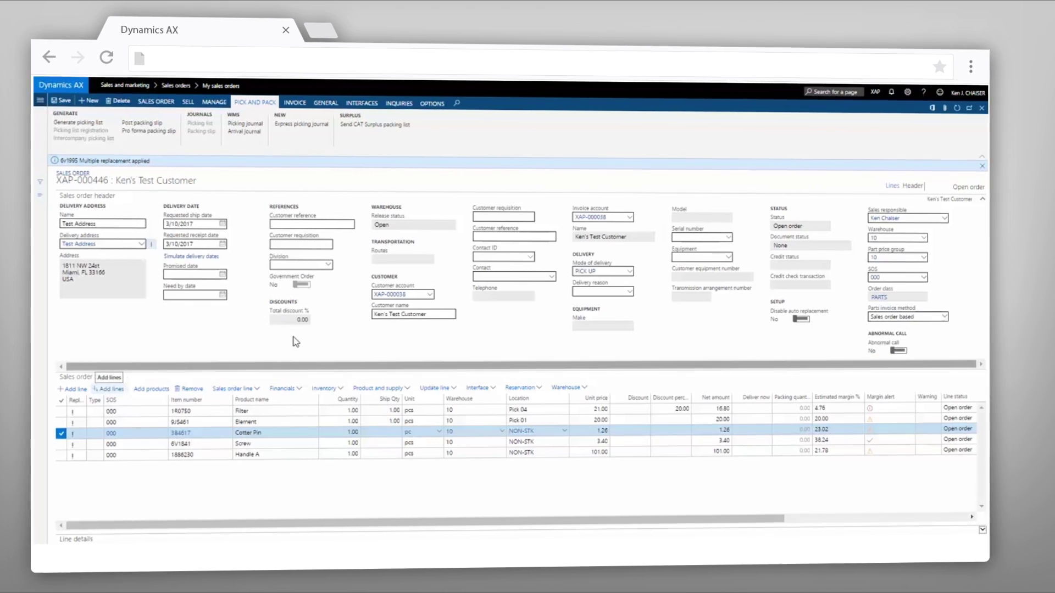